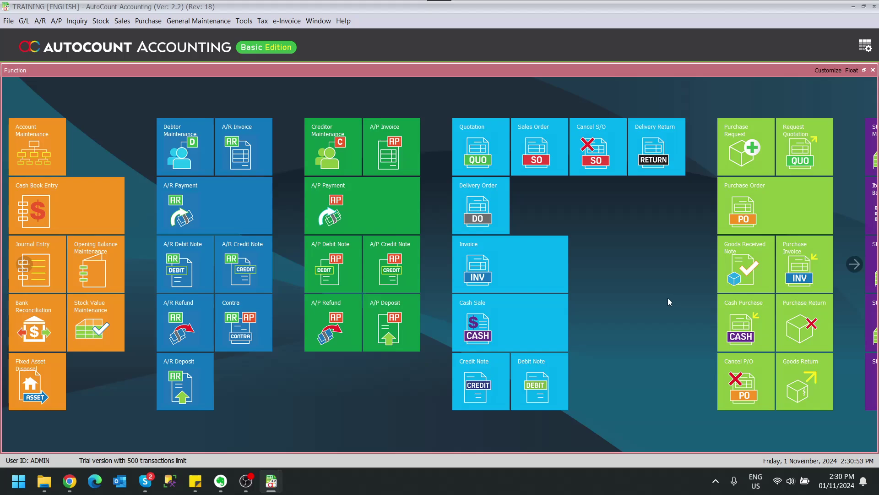
- Review the e-Invoice settings under Tools > Options > Country & Tax, closing without saving
click(244, 22)
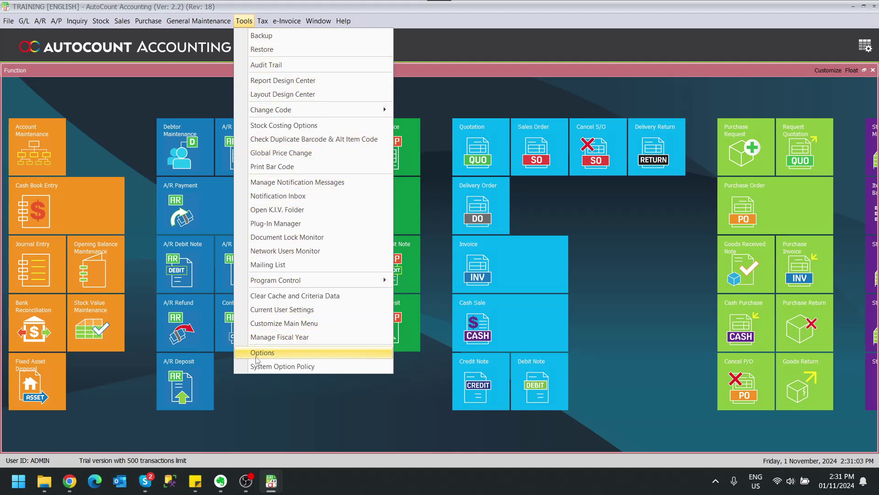
click(269, 354)
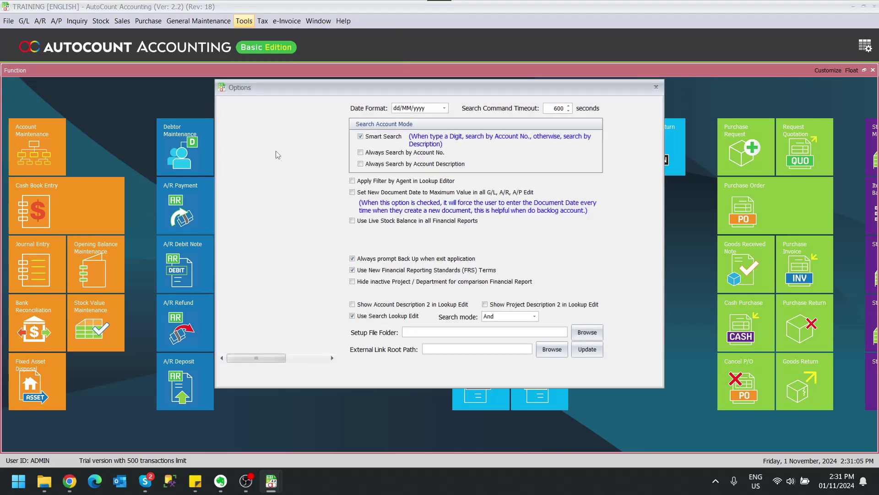
click(304, 172)
click(430, 187)
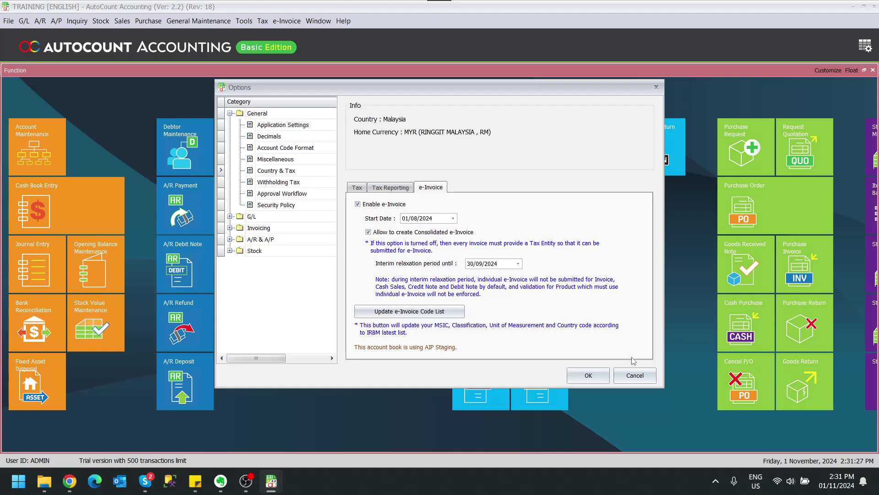
click(643, 374)
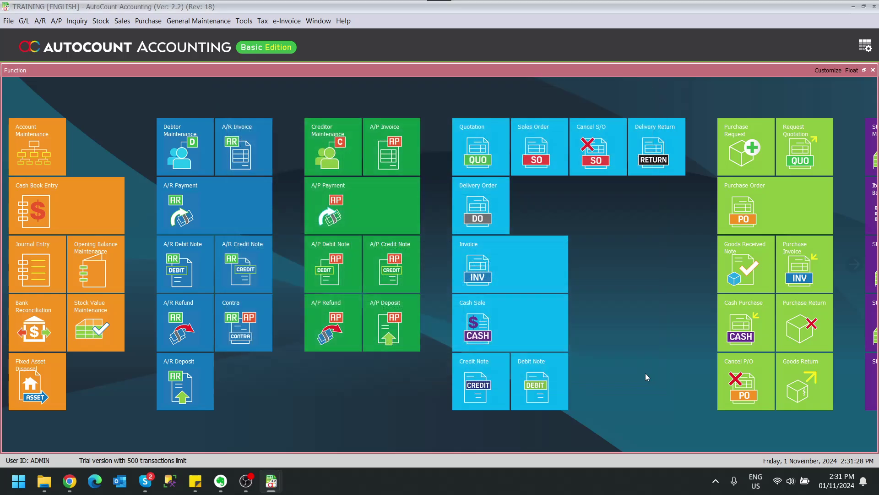
- Start a new invoice from the Sales Invoice list and show its e-Invoice options
click(122, 26)
click(139, 76)
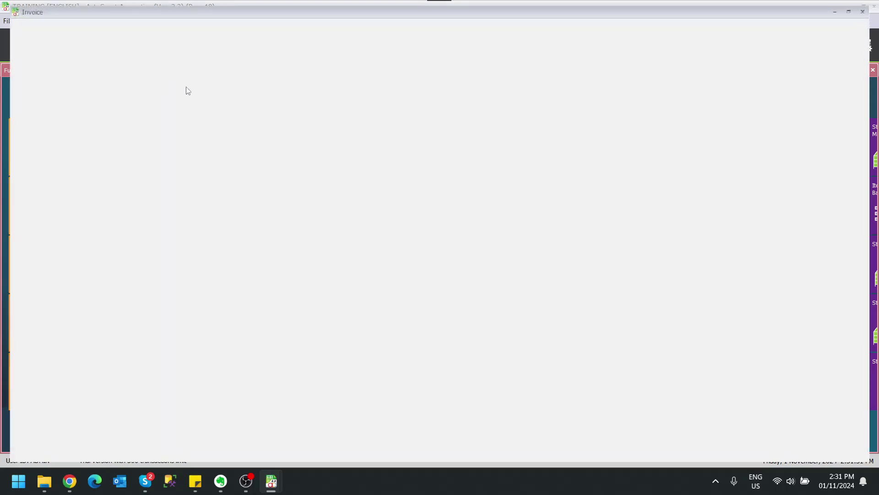
click(44, 91)
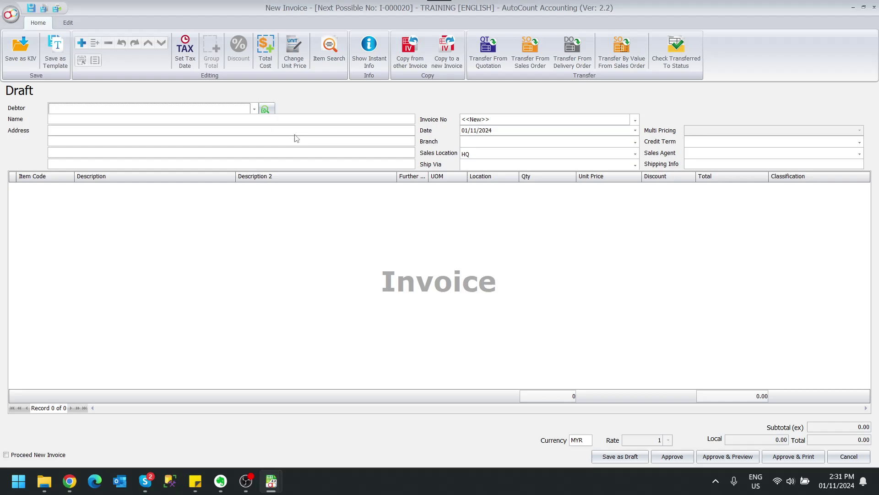
click(68, 23)
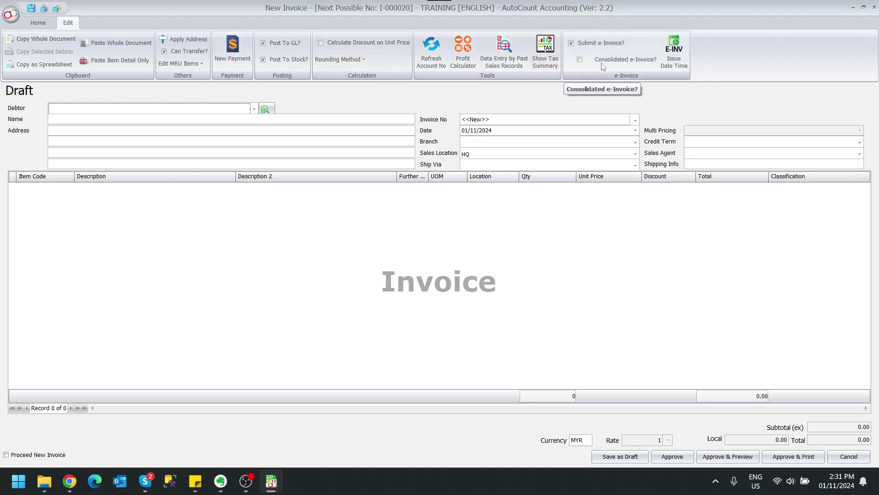
- Set the debtor to AUTO COUNT SDN BHD and the invoice date to 08/08/2024
click(254, 108)
click(192, 159)
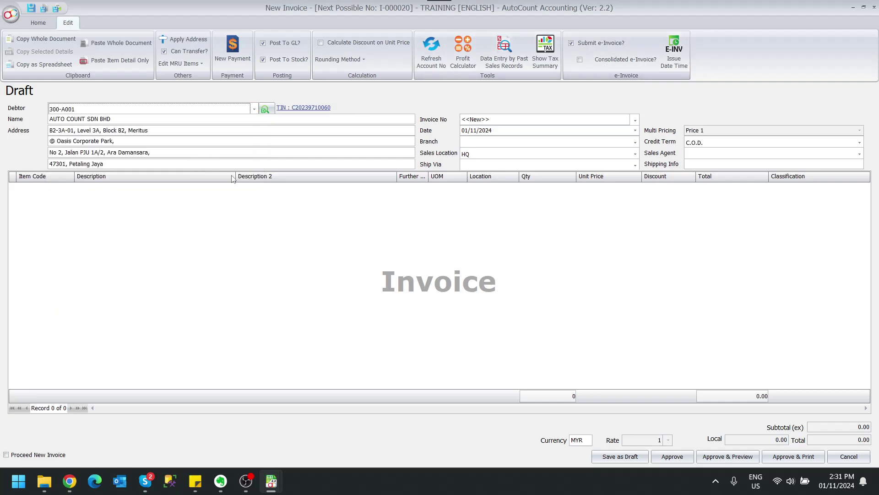
click(467, 131)
text(808)
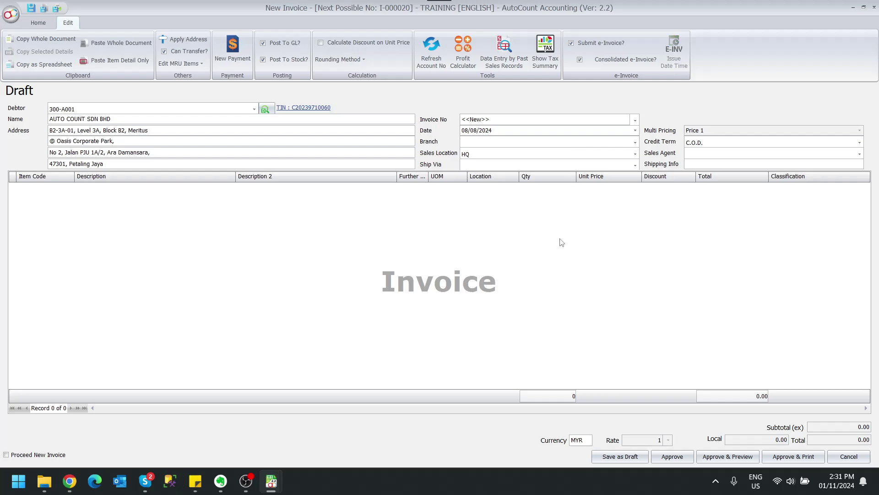
click(581, 60)
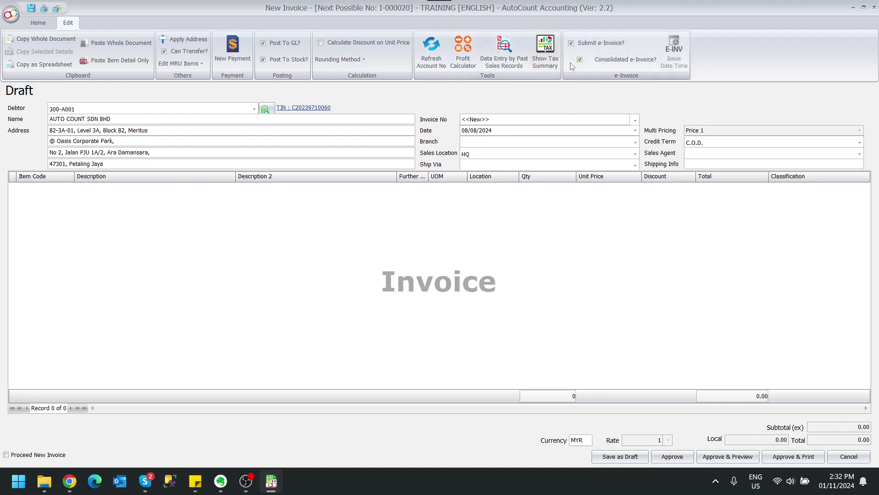
- Add a SERVICE item line with a unit price of 50.00
right_click(387, 196)
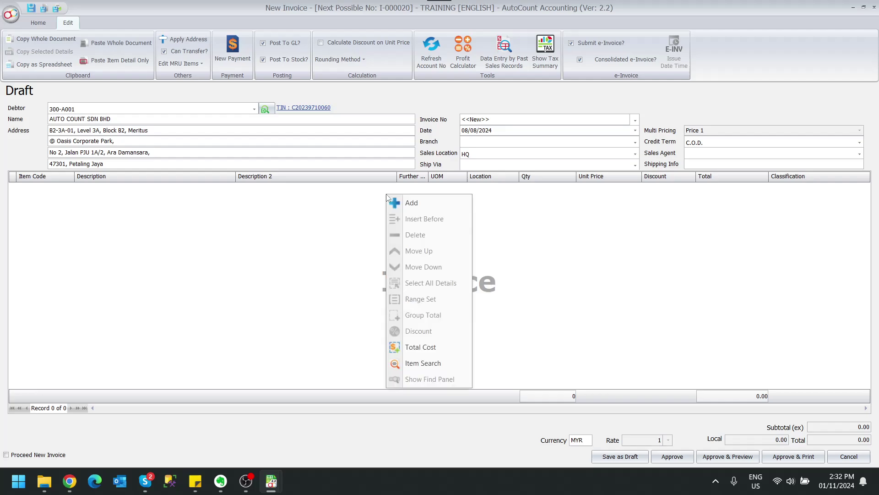
click(426, 202)
click(69, 188)
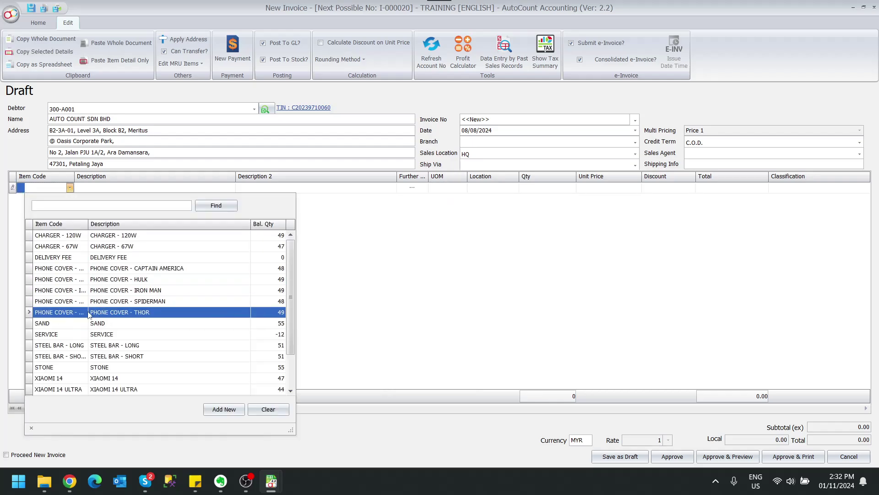
click(91, 333)
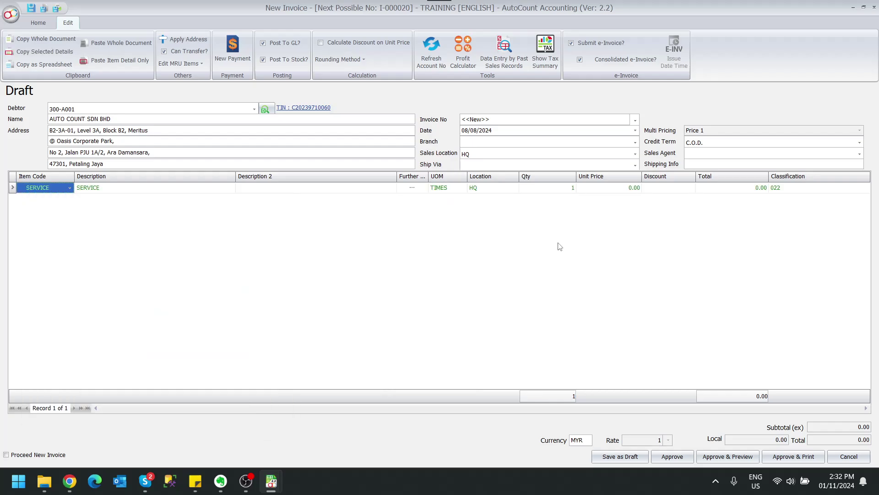
click(624, 190)
text(50)
key(Return)
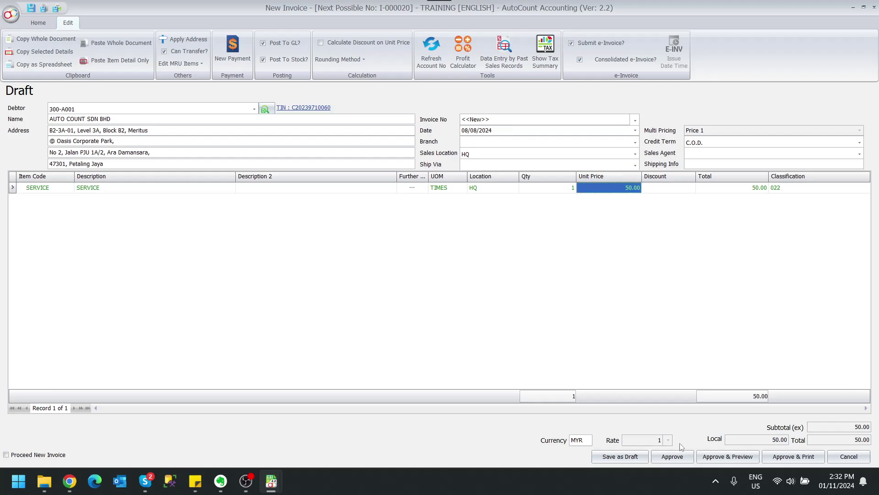
- Approve the invoice, refresh the list and check I-000020's e-Invoice status
click(672, 456)
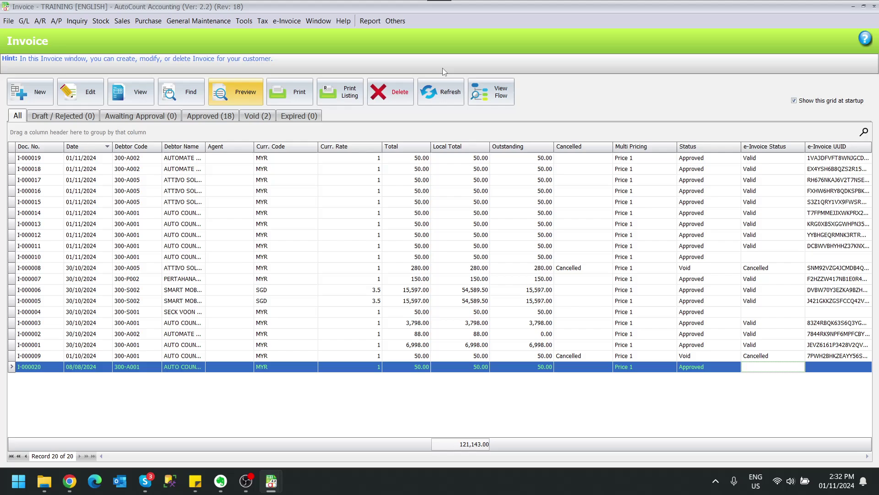
click(440, 92)
click(787, 367)
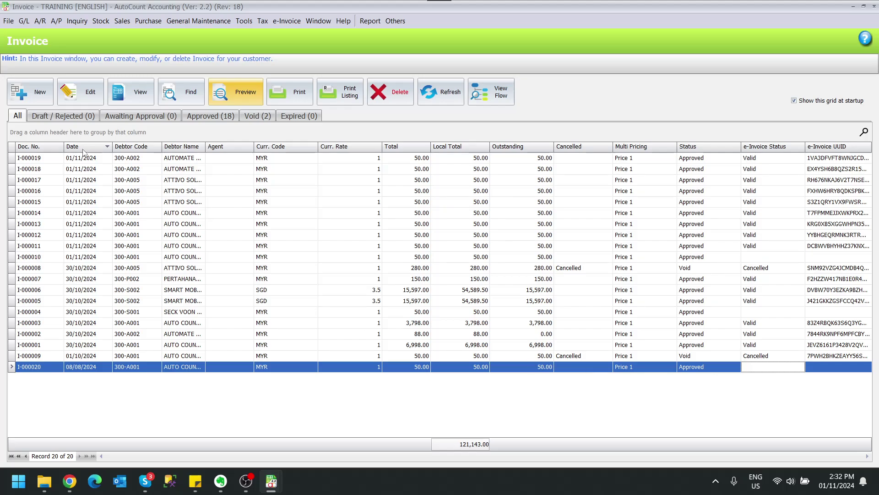
- Start another new invoice with AUTO COUNT SDN BHD as the debtor
click(28, 92)
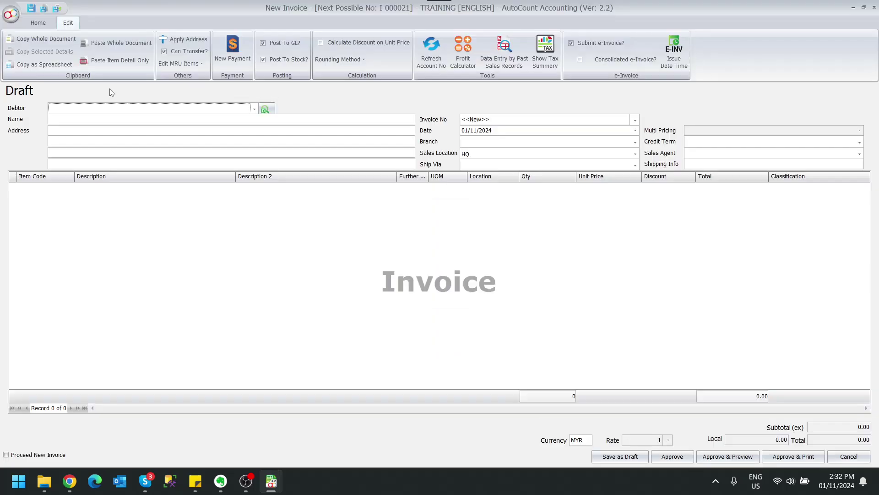
click(163, 109)
click(148, 160)
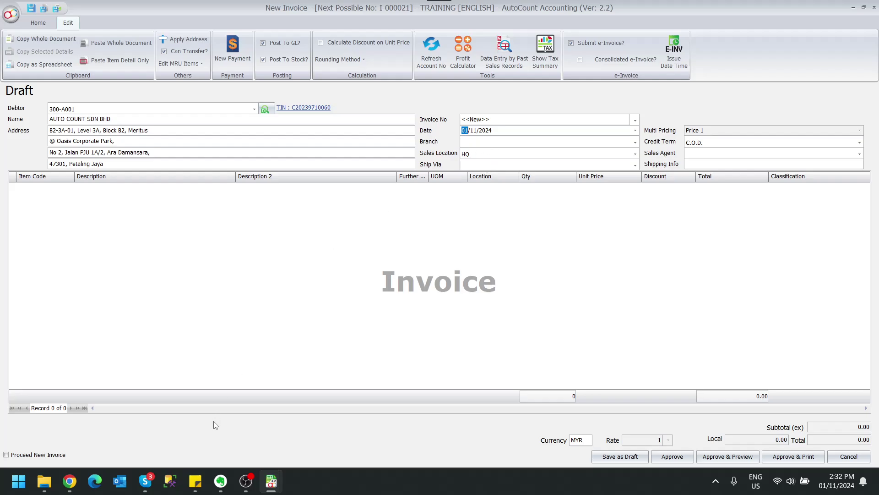
- Open the e-Invoice settings in Tools > Options > Country & Tax, then return to the invoice
mouse_move(272, 481)
click(104, 416)
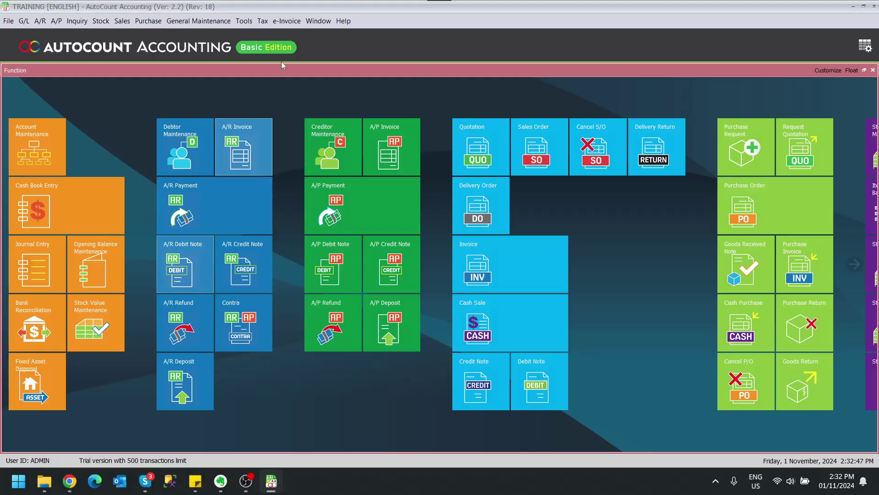
click(244, 21)
click(263, 353)
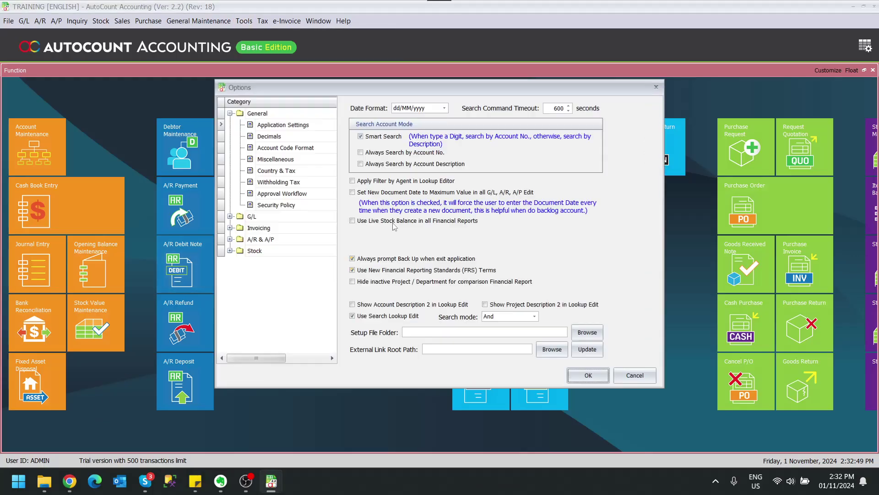
click(276, 170)
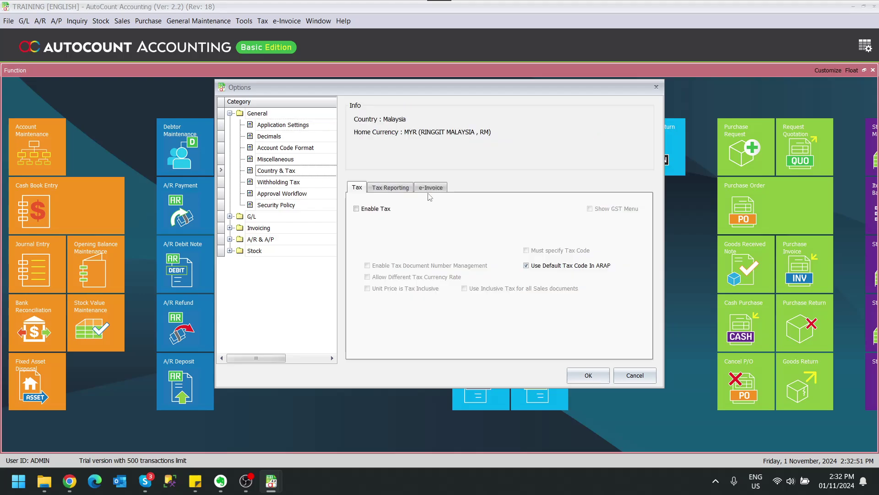
click(431, 187)
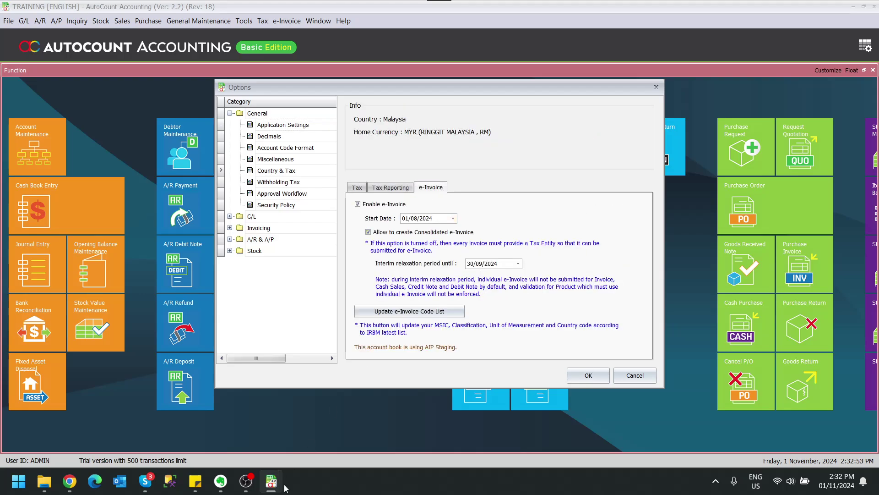
mouse_move(271, 481)
click(444, 444)
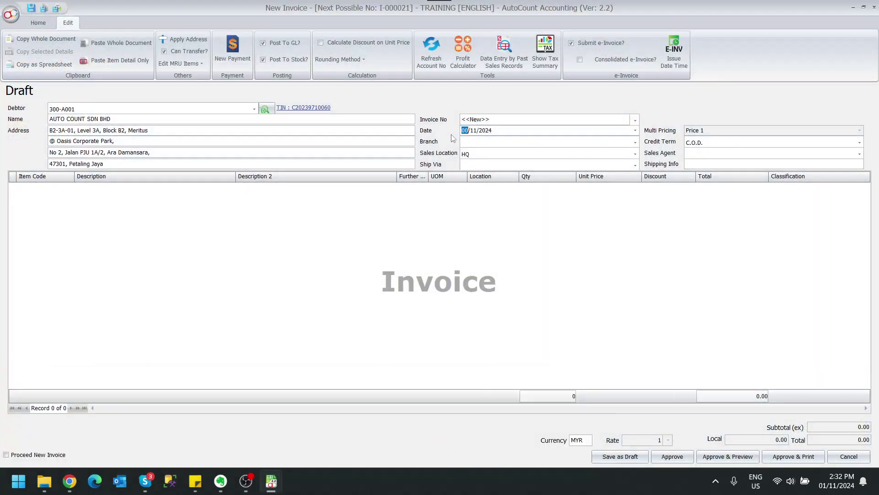
- Change the invoice date to 09/09/2024, then set its month to 10 for 09/10/2024
text(0909)
click(504, 220)
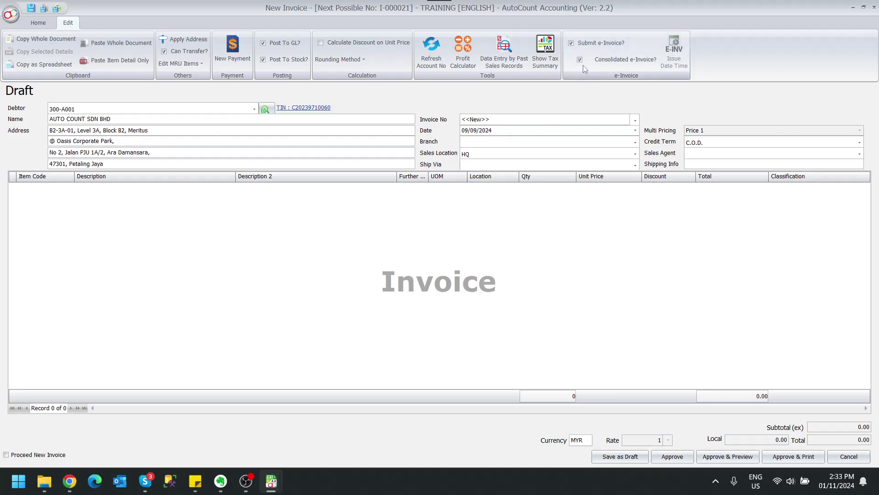
double_click(475, 129)
text(10)
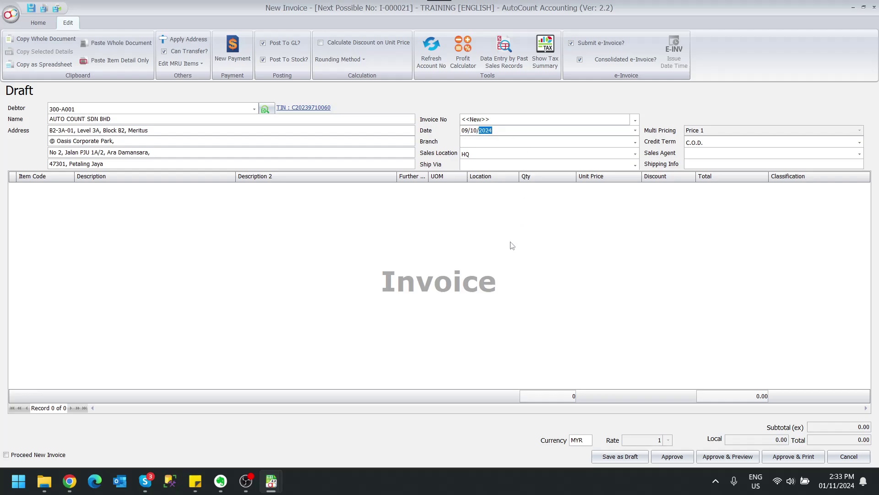
click(512, 245)
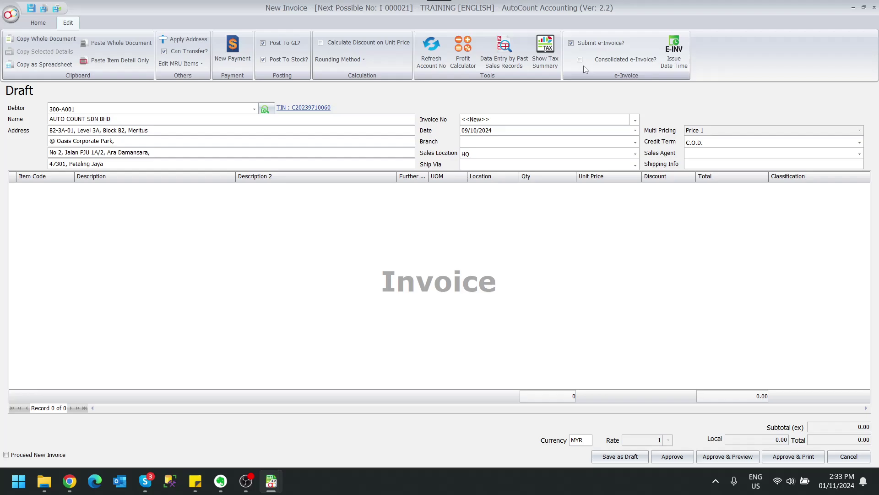
mouse_move(271, 480)
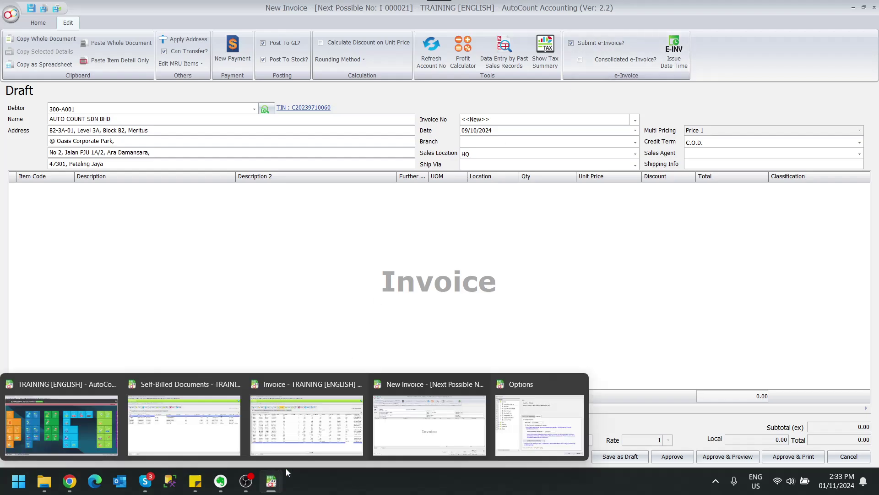
click(531, 424)
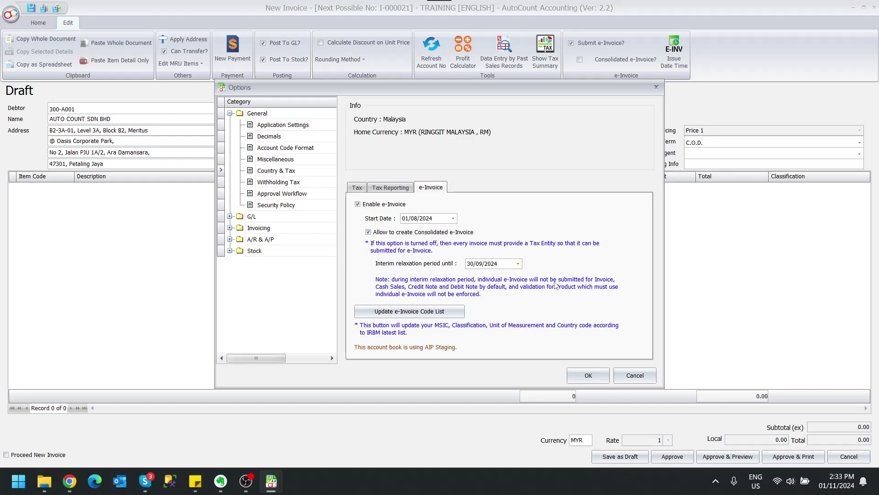
click(635, 375)
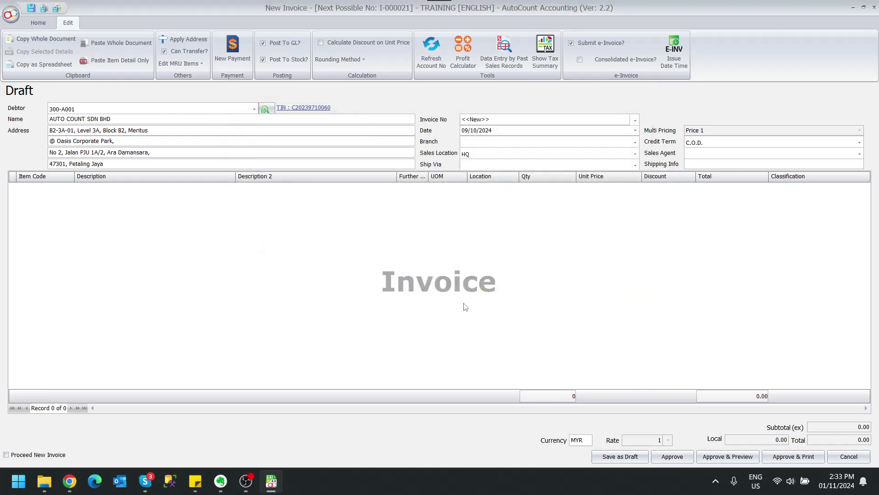